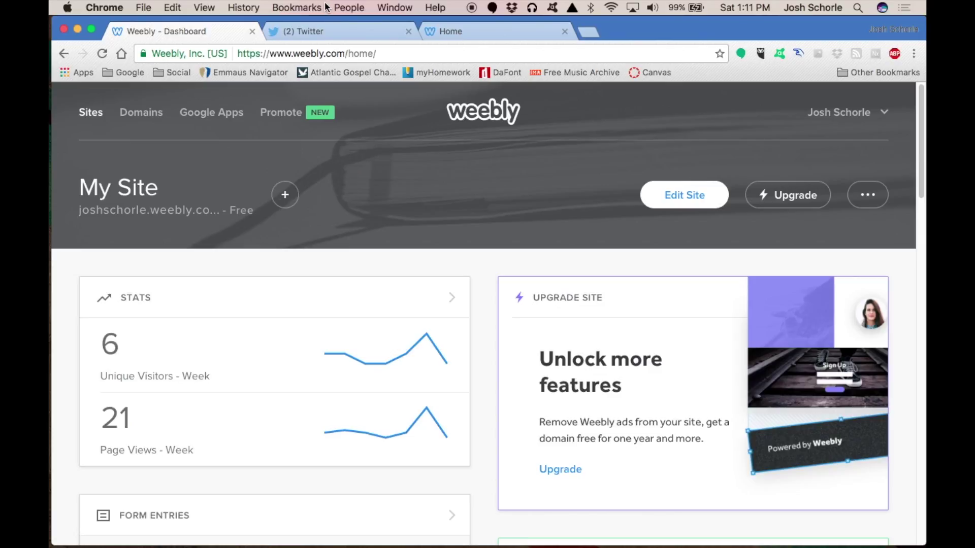
Refresh the Twitter feed in the other tab to load the newest tweets, then return to the Weebly dashboard.
{"action": "left_click", "coordinate": [329, 33]}
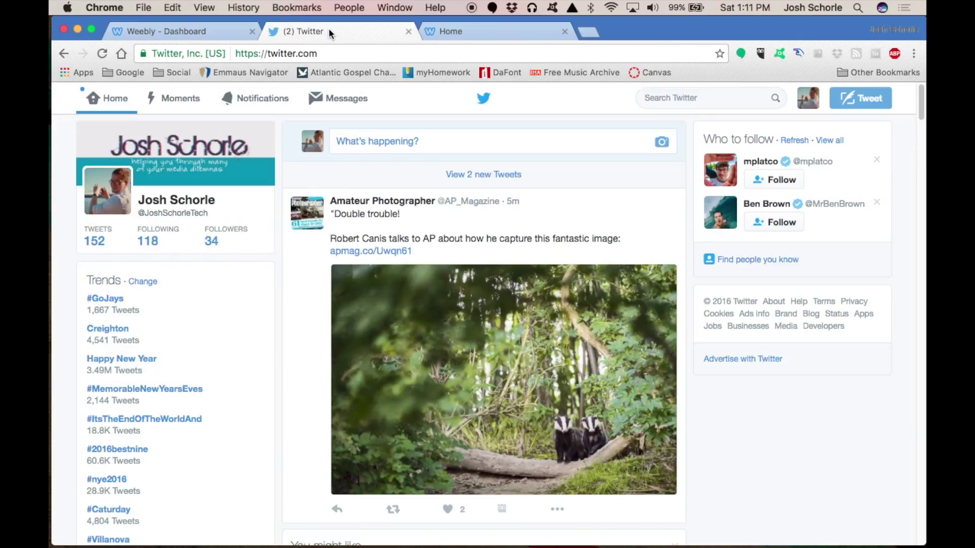
{"action": "left_click", "coordinate": [487, 172]}
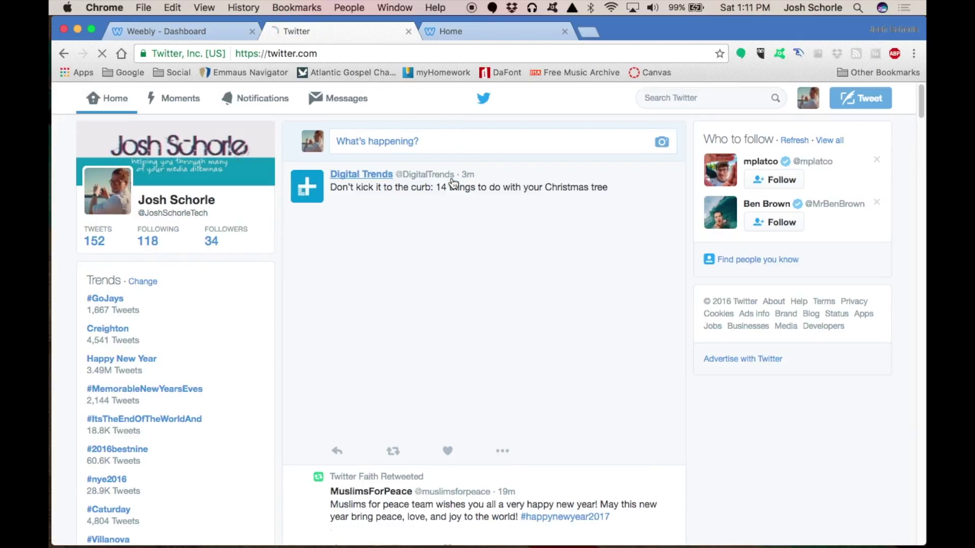
{"action": "left_click", "coordinate": [168, 28]}
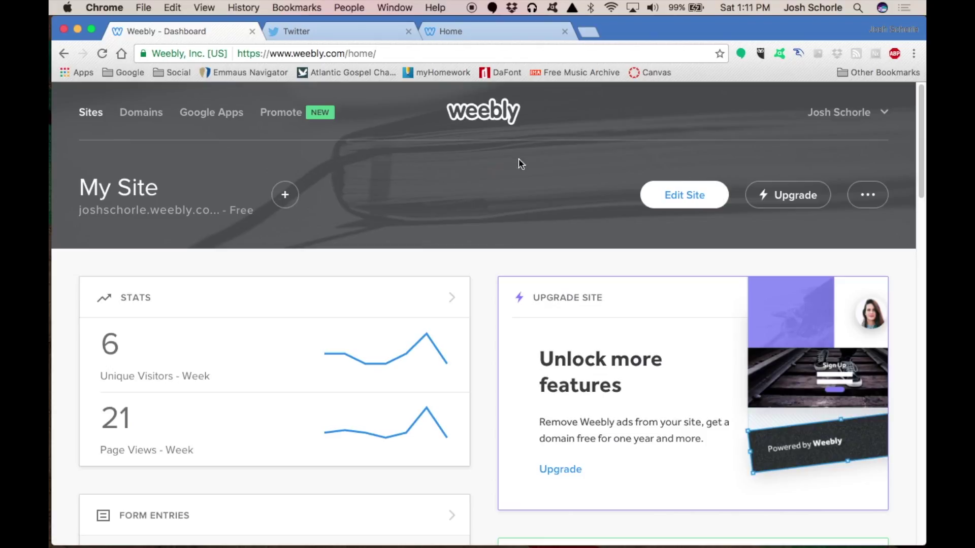
In the site editor, find TINT through the App Center search and install it.
{"action": "left_click", "coordinate": [686, 203]}
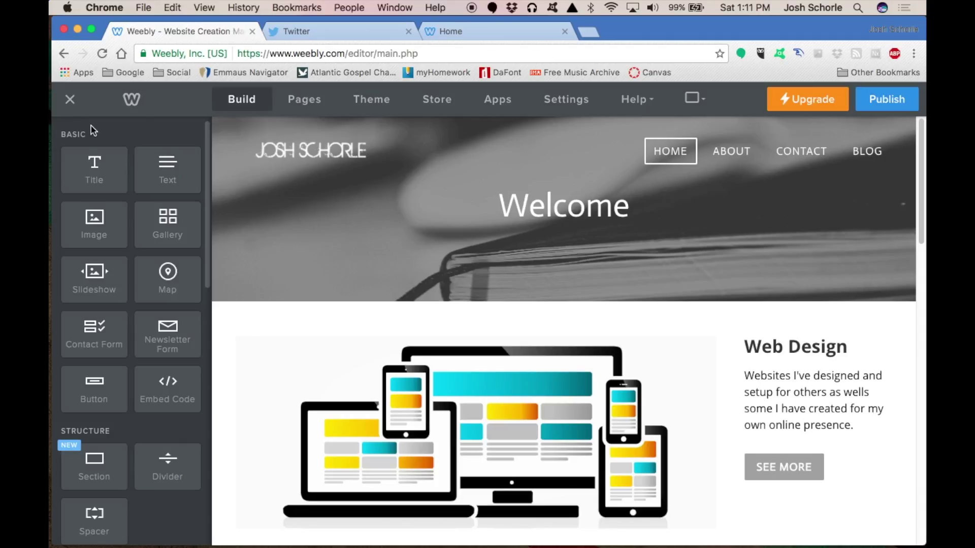
{"action": "scroll", "coordinate": [130, 202], "scroll_direction": "down", "scroll_amount": 10}
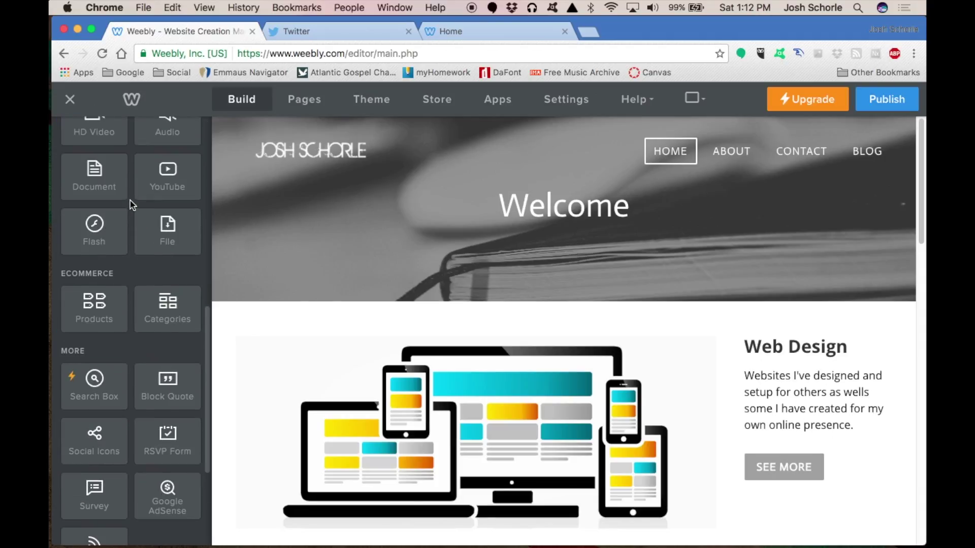
{"action": "scroll", "coordinate": [131, 204], "scroll_direction": "down", "scroll_amount": 4}
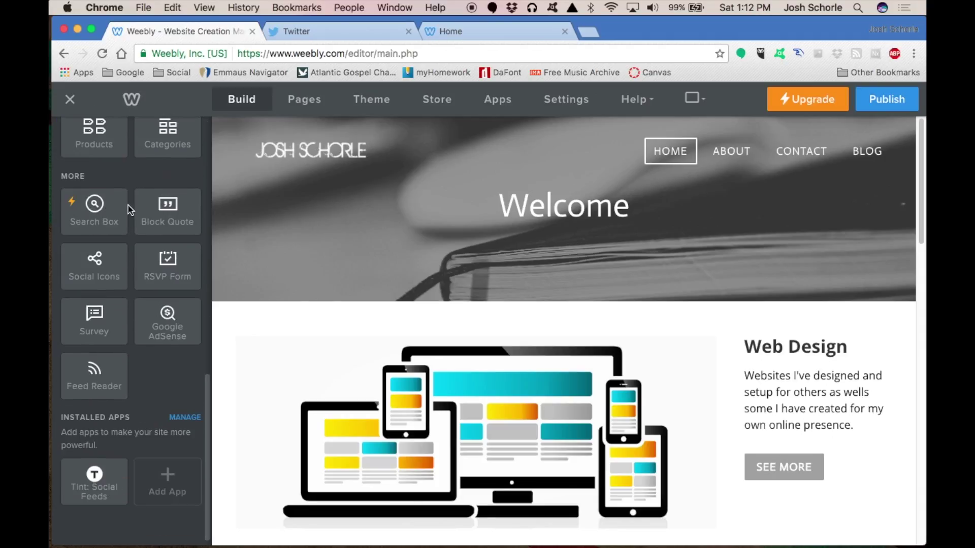
{"action": "left_click", "coordinate": [165, 487]}
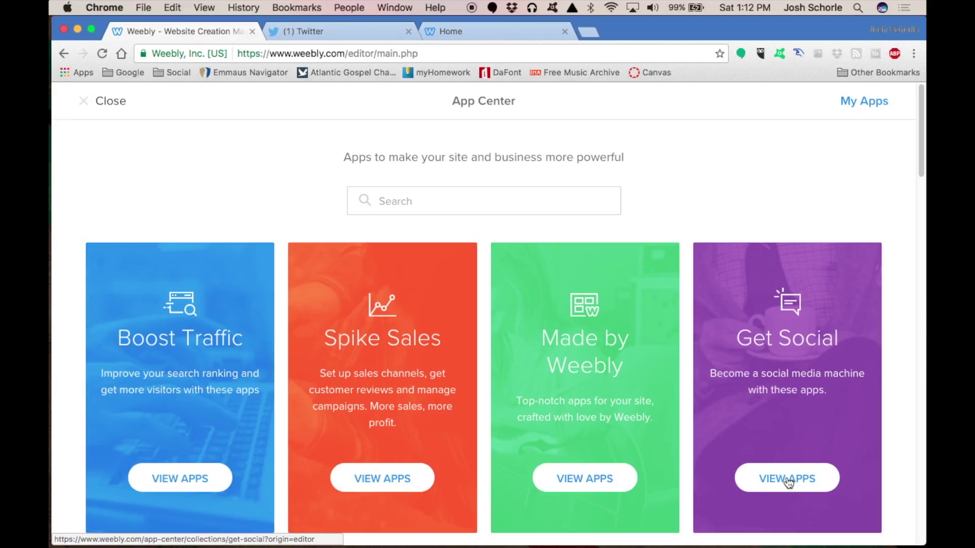
{"action": "left_click", "coordinate": [788, 479]}
{"action": "scroll", "coordinate": [541, 380], "scroll_direction": "down", "scroll_amount": 5}
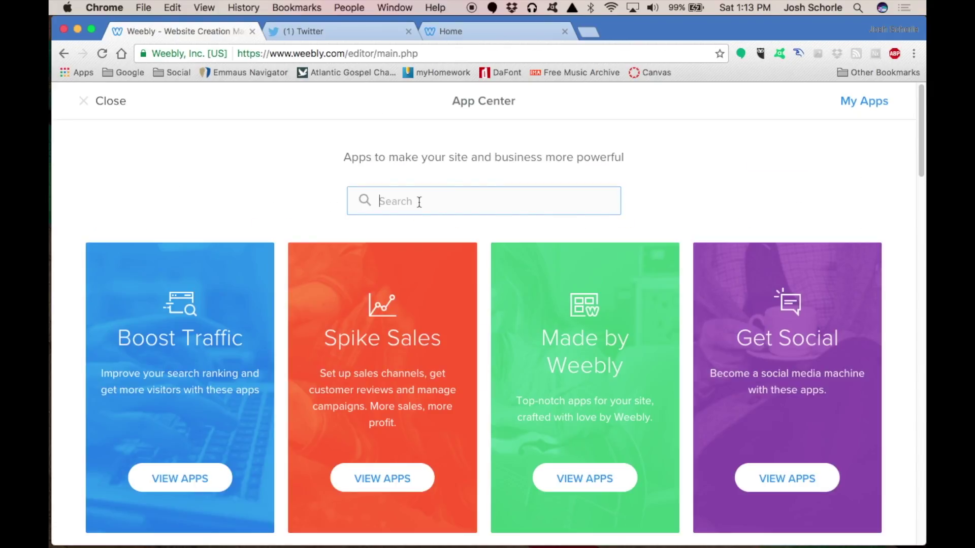
{"action": "type", "text": "tint"}
{"action": "key", "text": "Return"}
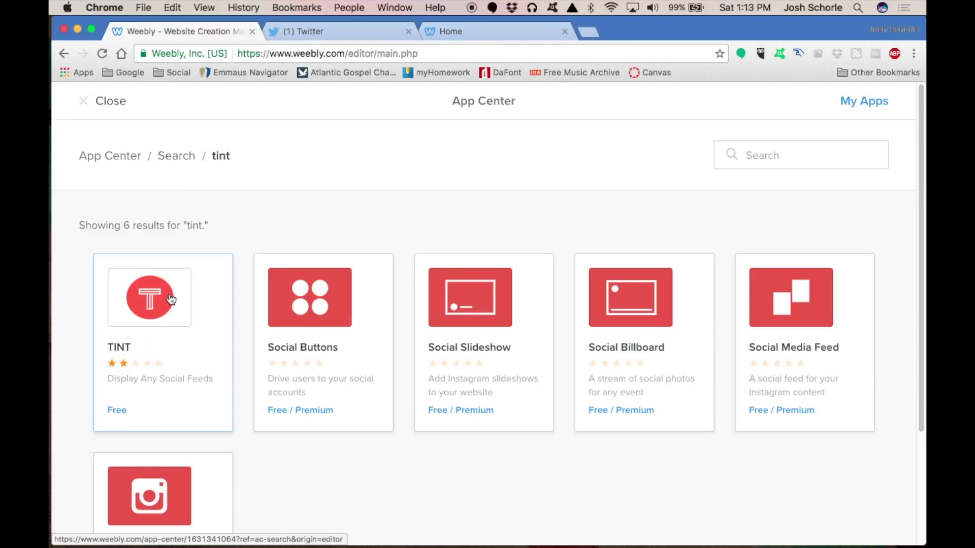
{"action": "left_click", "coordinate": [108, 102]}
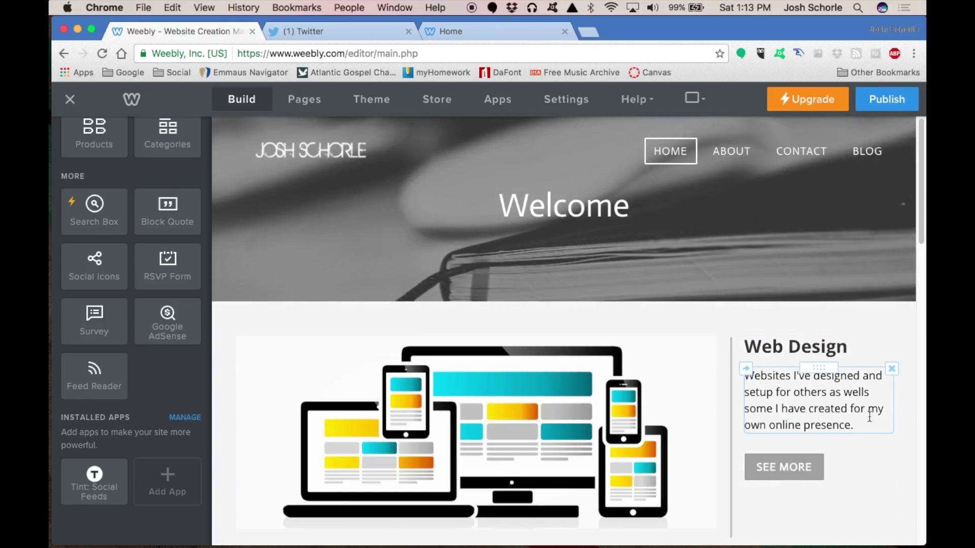
On the Photoshop Work blog page, place a Tint: Social Feeds element below the sidebar's Disclaimer.
{"action": "mouse_move", "coordinate": [678, 160]}
{"action": "mouse_move", "coordinate": [681, 207]}
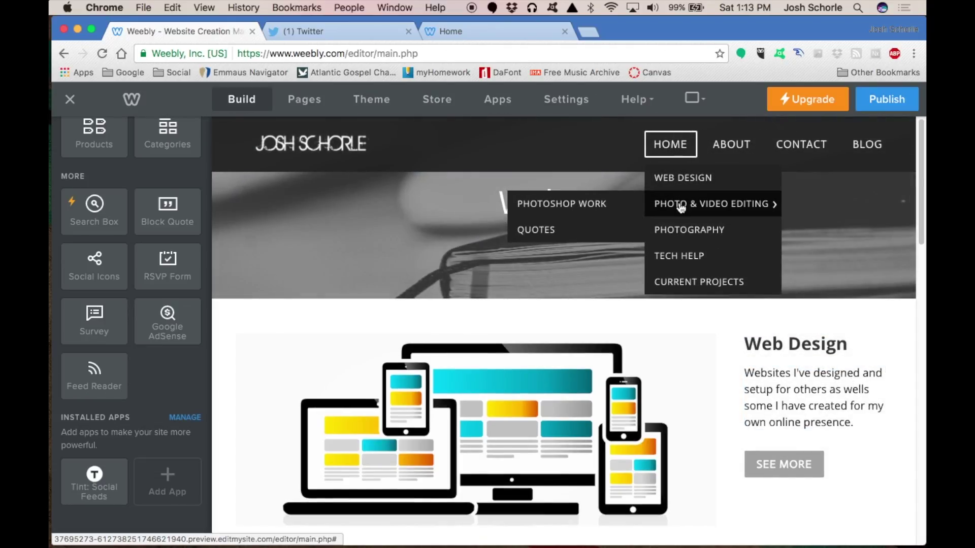
{"action": "left_click", "coordinate": [605, 205]}
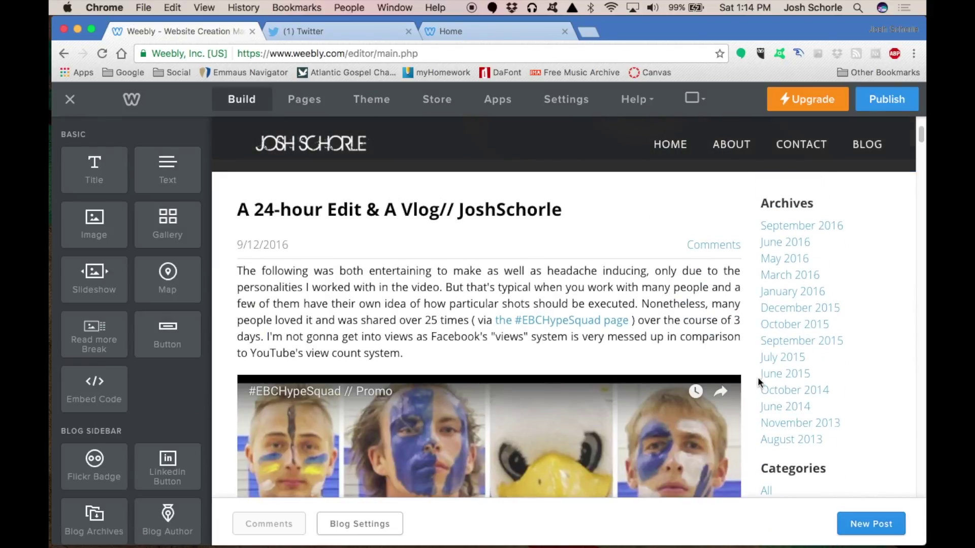
{"action": "scroll", "coordinate": [764, 381], "scroll_direction": "down", "scroll_amount": 10}
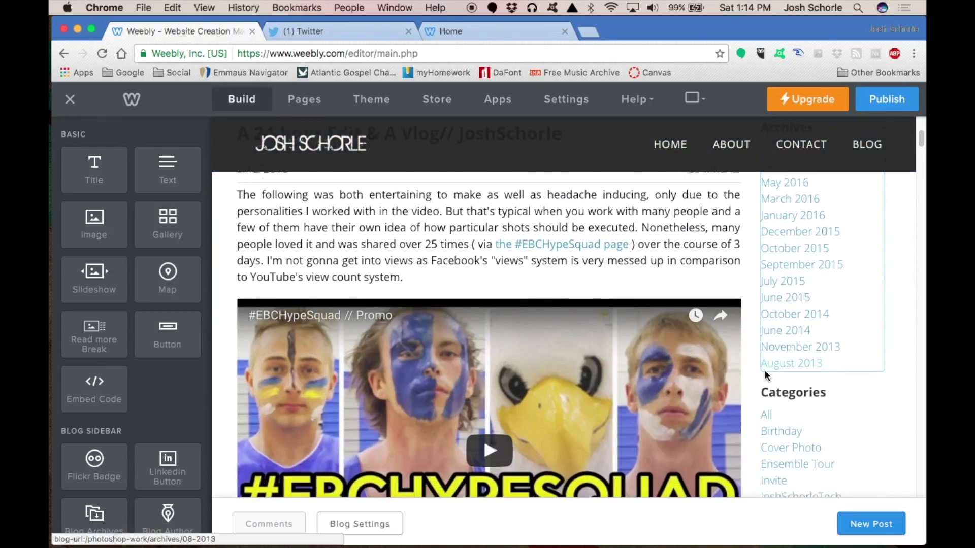
{"action": "scroll", "coordinate": [181, 348], "scroll_direction": "down", "scroll_amount": 8}
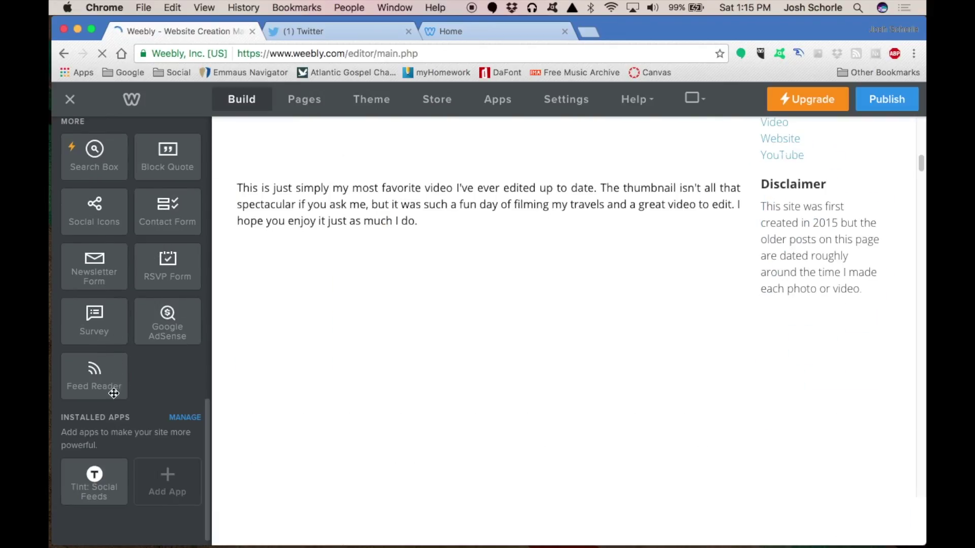
{"action": "left_click_drag", "start_coordinate": [91, 482], "coordinate": [801, 315]}
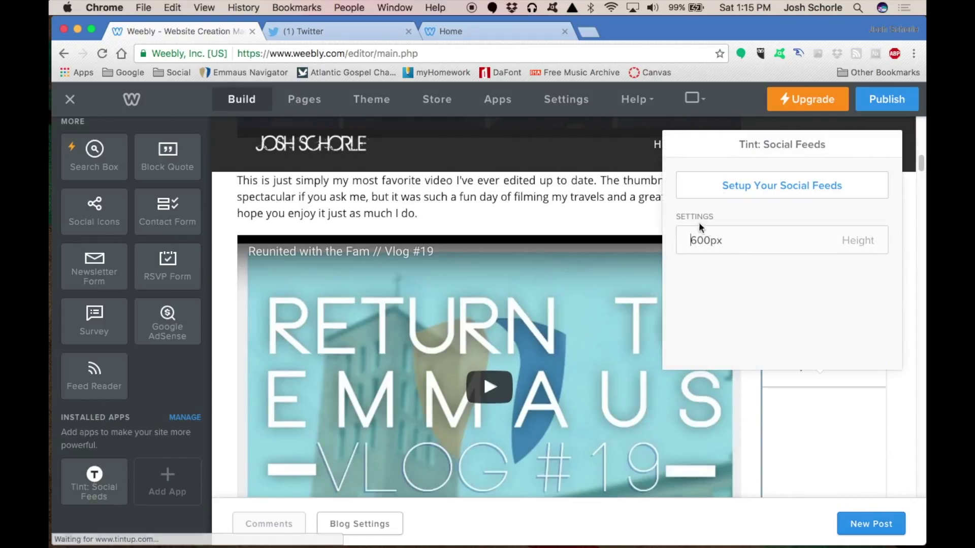
Add and authorize the owner's Twitter account as the TINT feed's content source.
{"action": "left_click", "coordinate": [771, 199]}
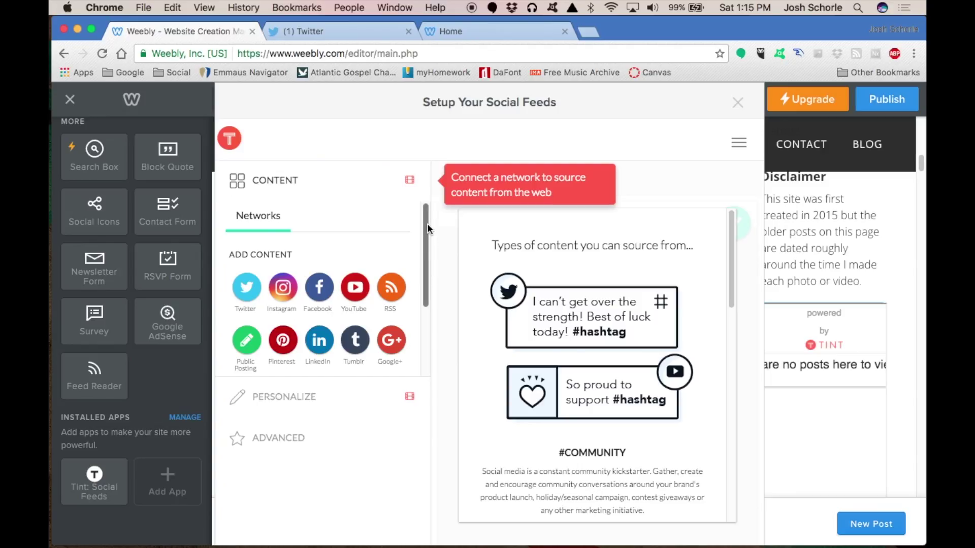
{"action": "left_click", "coordinate": [247, 288]}
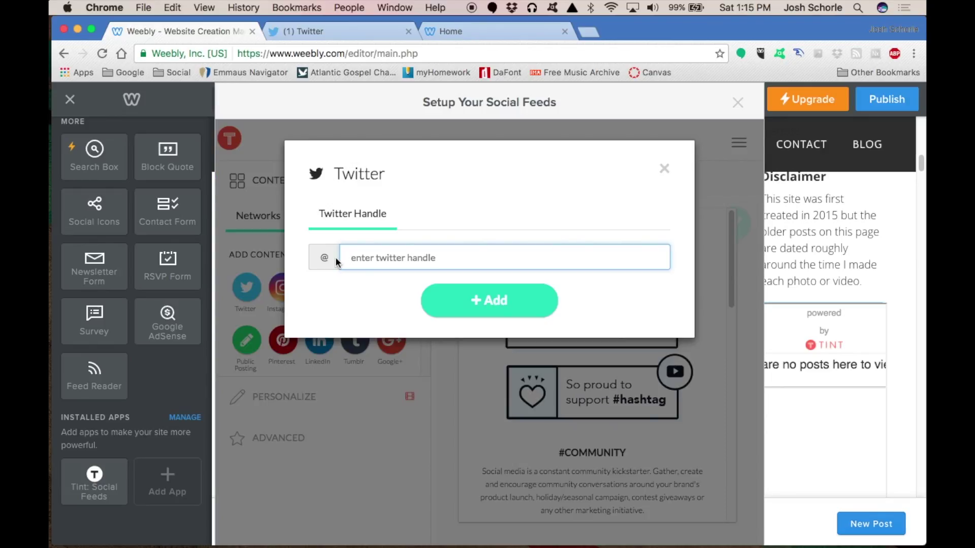
{"action": "type", "text": "JoshSchorleTech"}
{"action": "left_click", "coordinate": [510, 313]}
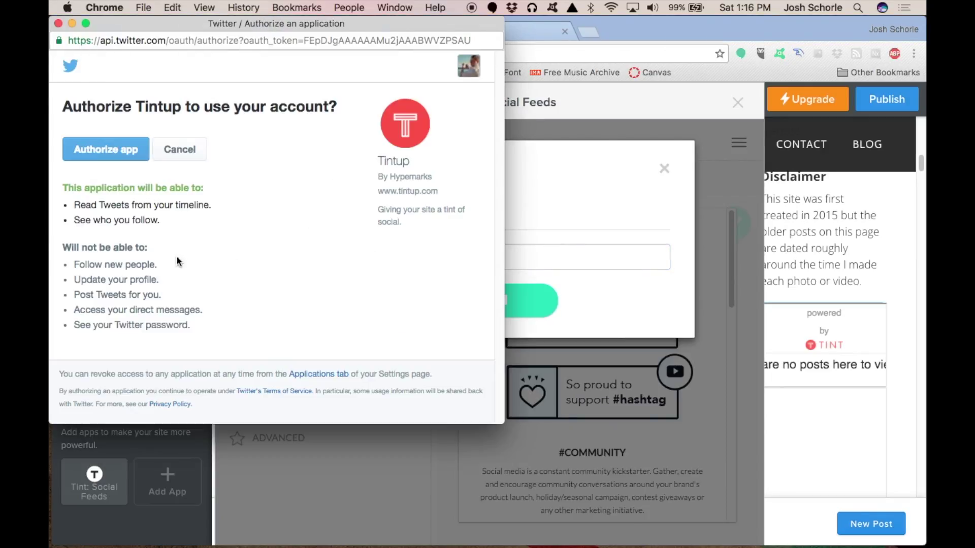
{"action": "left_click", "coordinate": [115, 153]}
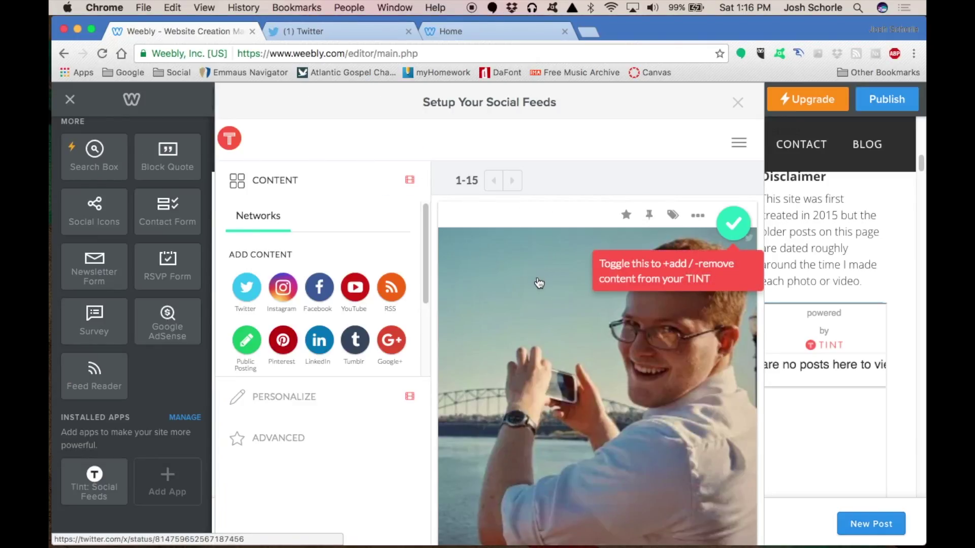
{"action": "scroll", "coordinate": [539, 277], "scroll_direction": "down", "scroll_amount": 10}
{"action": "scroll", "coordinate": [542, 273], "scroll_direction": "down", "scroll_amount": 15}
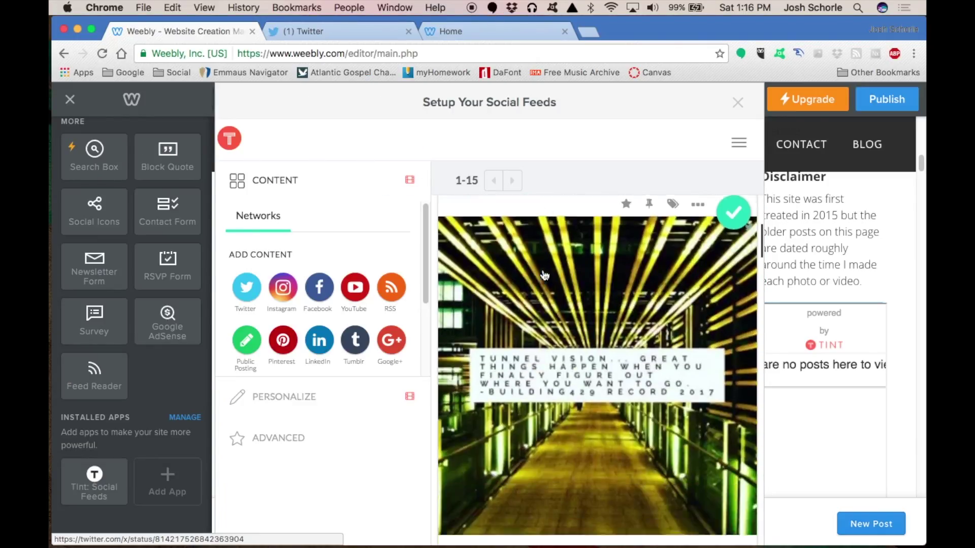
{"action": "scroll", "coordinate": [385, 356], "scroll_direction": "down", "scroll_amount": 3}
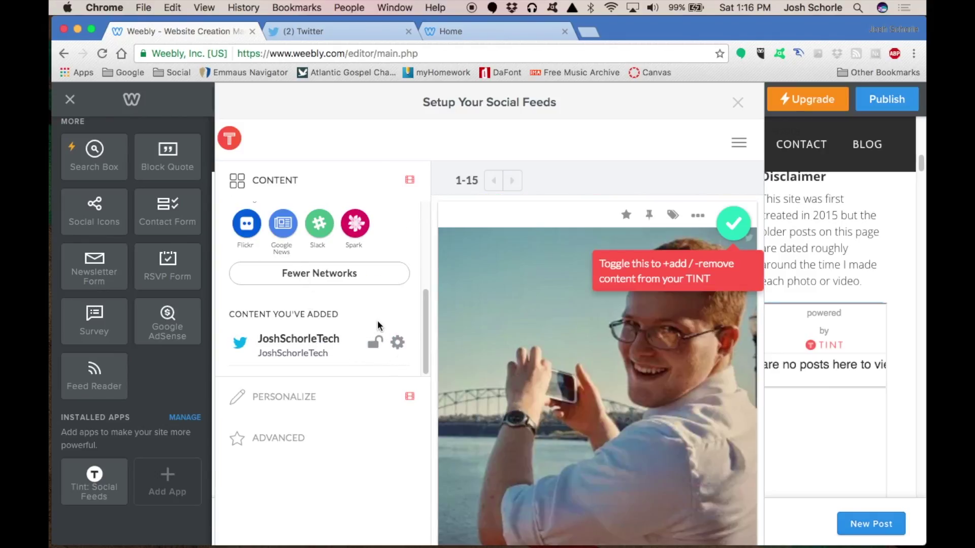
{"action": "left_click", "coordinate": [397, 342]}
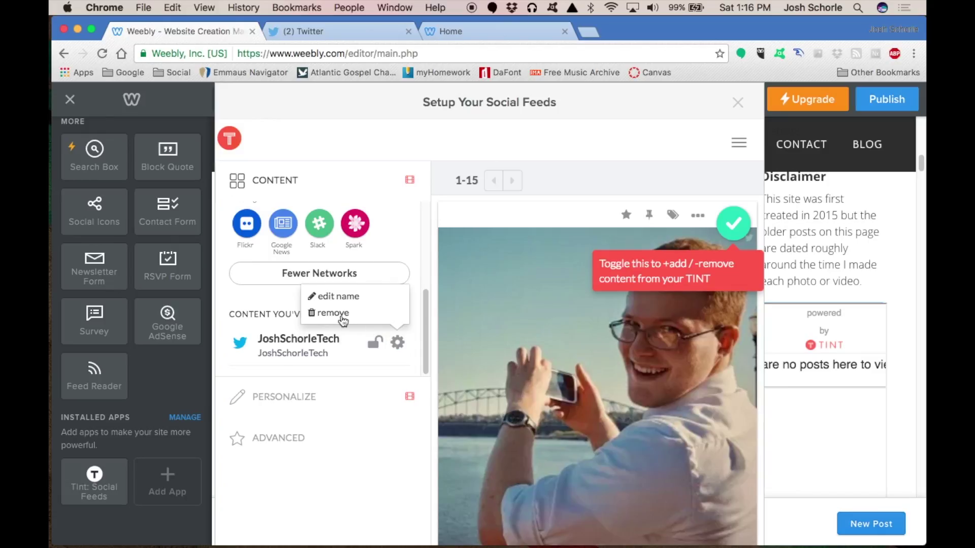
Review the feed's BG background colour and image options, then view the ADVANCED settings.
{"action": "left_click", "coordinate": [323, 401]}
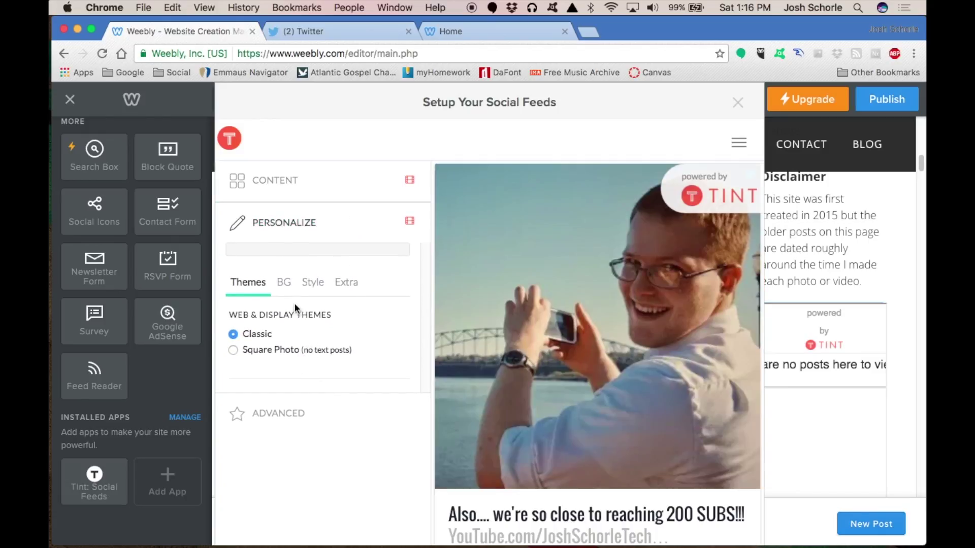
{"action": "left_click", "coordinate": [283, 282]}
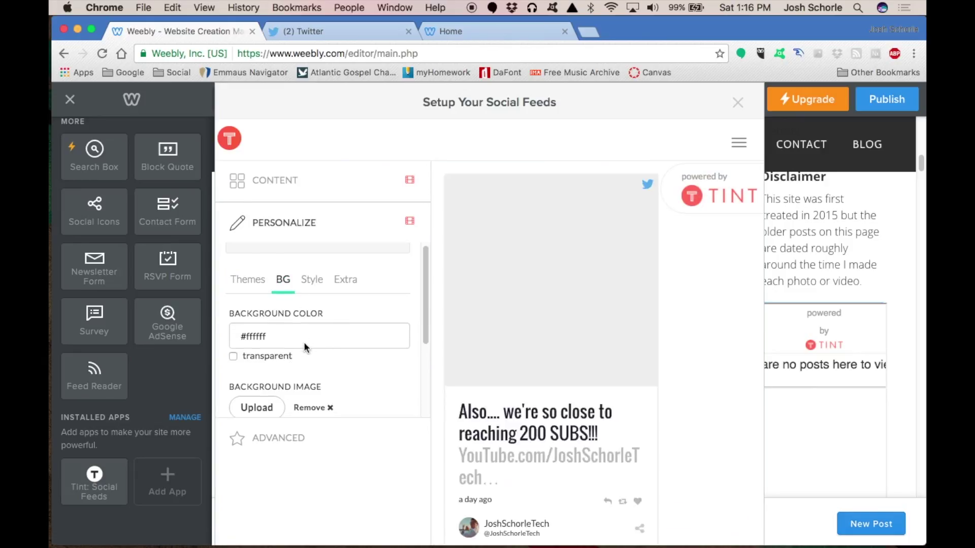
{"action": "scroll", "coordinate": [305, 343], "scroll_direction": "down", "scroll_amount": 5}
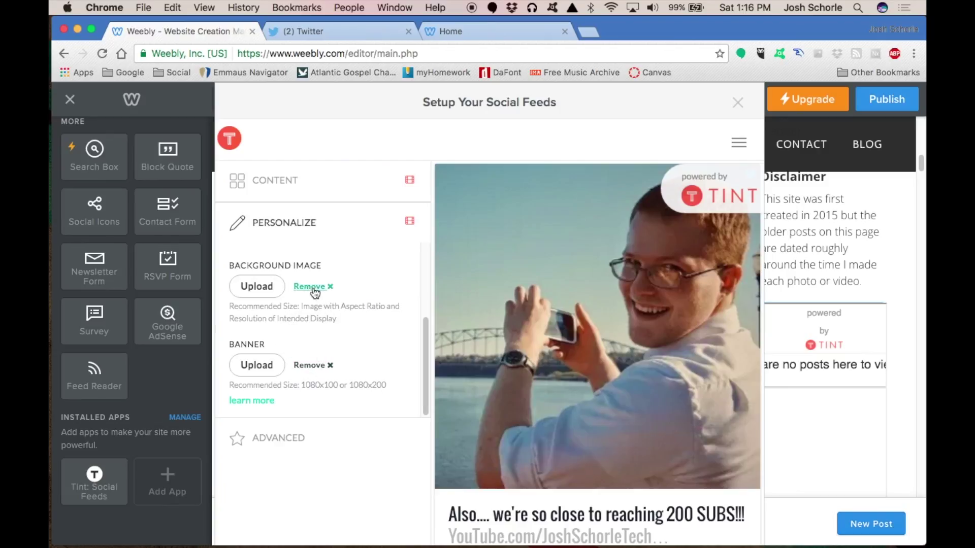
{"action": "left_click", "coordinate": [305, 438]}
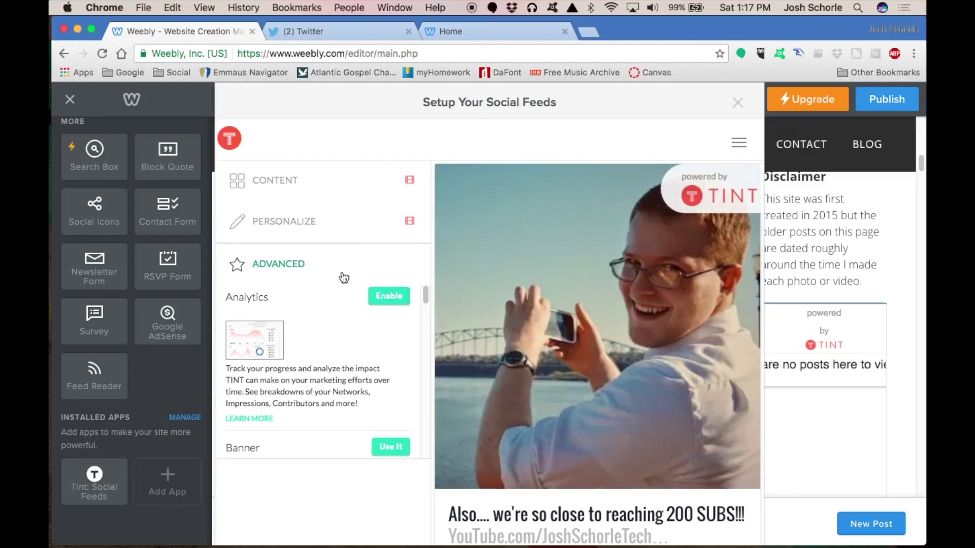
Close the social feed setup, publish the site and dismiss the Website Published confirmation.
{"action": "left_click", "coordinate": [737, 103]}
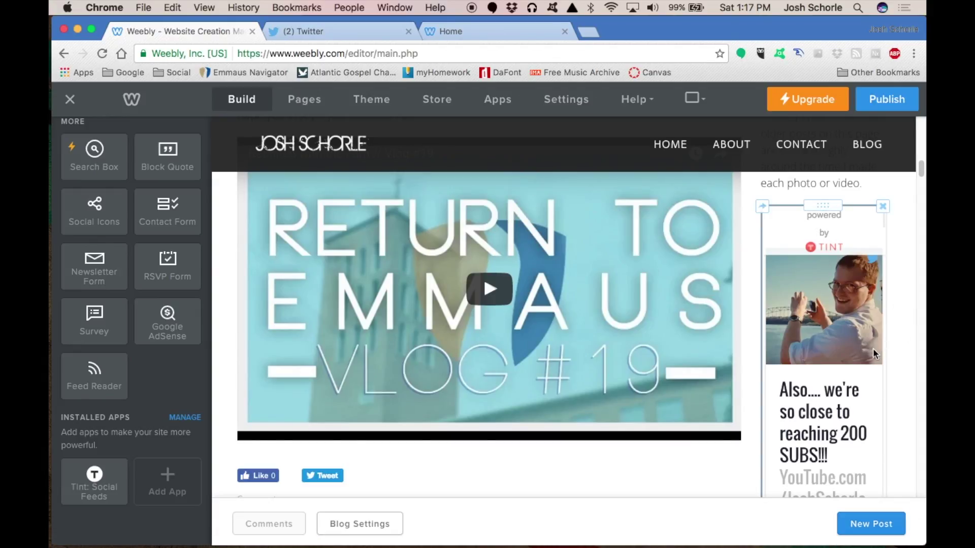
{"action": "scroll", "coordinate": [873, 349], "scroll_direction": "down", "scroll_amount": 5}
{"action": "scroll", "coordinate": [853, 258], "scroll_direction": "up", "scroll_amount": 10}
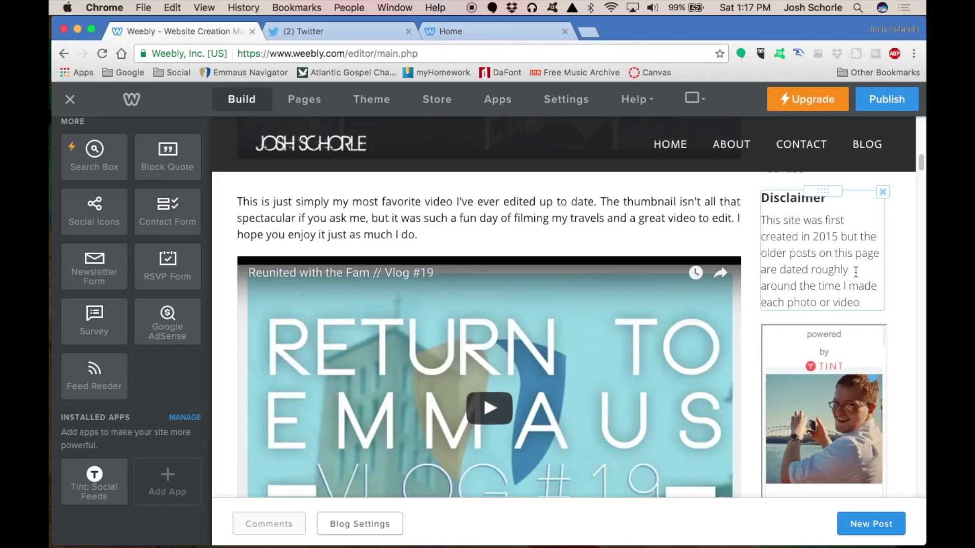
{"action": "left_click", "coordinate": [890, 101]}
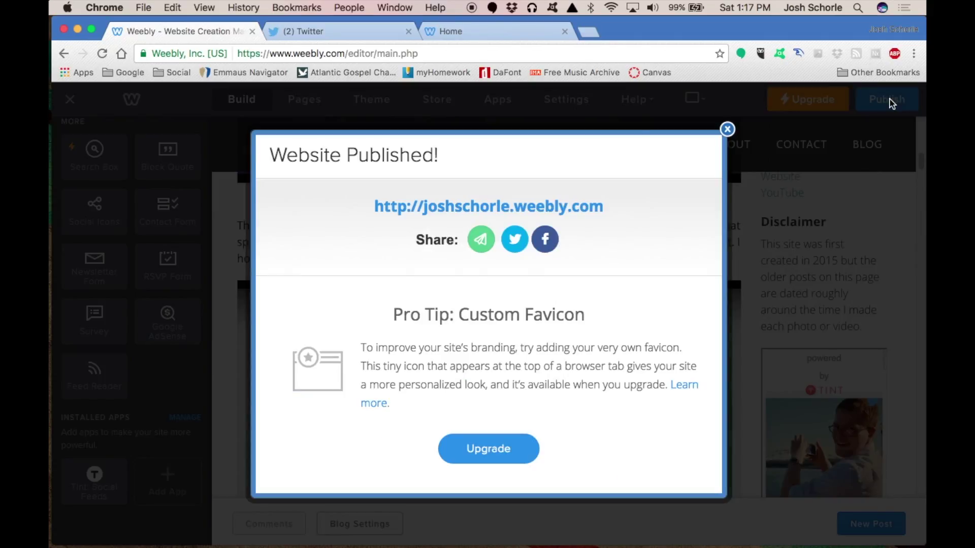
{"action": "left_click", "coordinate": [727, 131]}
On the live site, open the Photoshop Work blog page and check the TINT sidebar feed.
{"action": "left_click", "coordinate": [491, 29]}
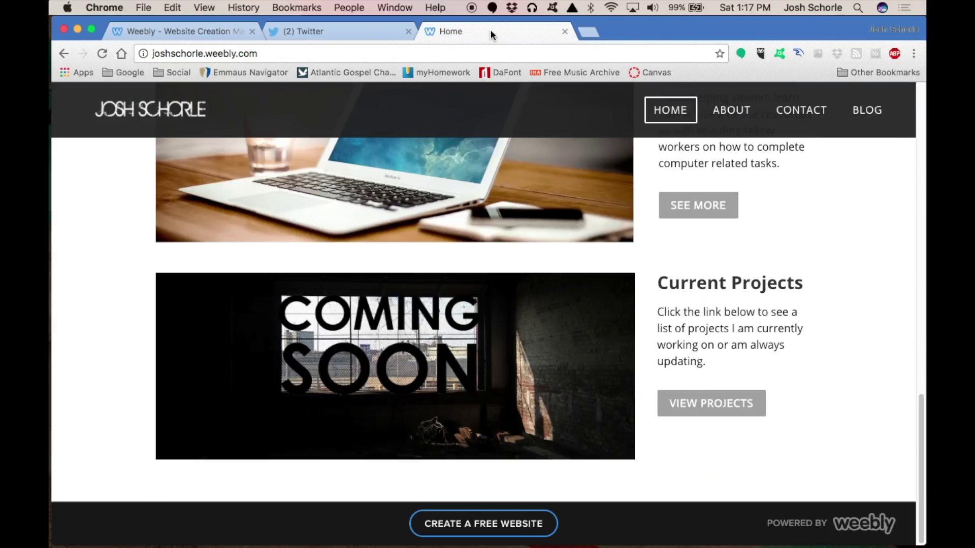
{"action": "left_click", "coordinate": [698, 205]}
{"action": "scroll", "coordinate": [836, 319], "scroll_direction": "down", "scroll_amount": 10}
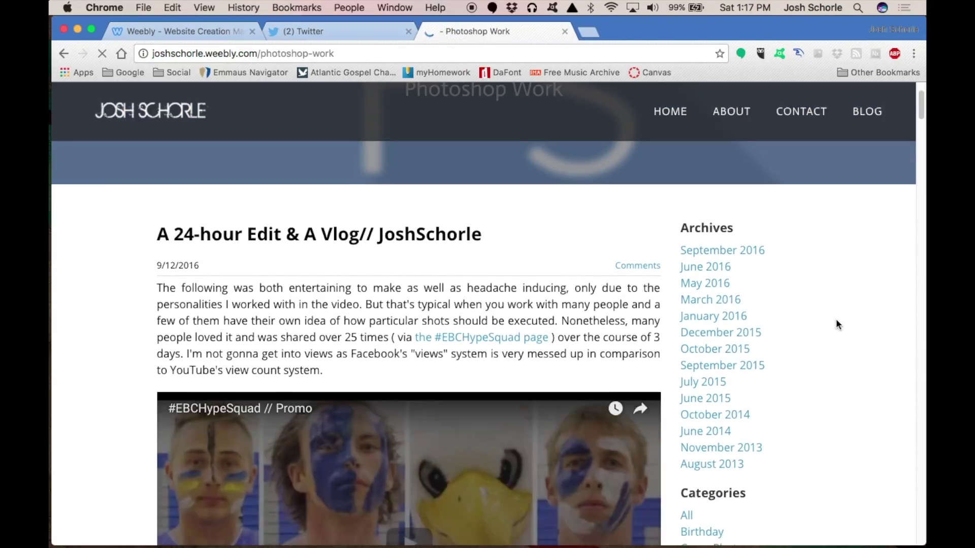
{"action": "scroll", "coordinate": [839, 319], "scroll_direction": "down", "scroll_amount": 10}
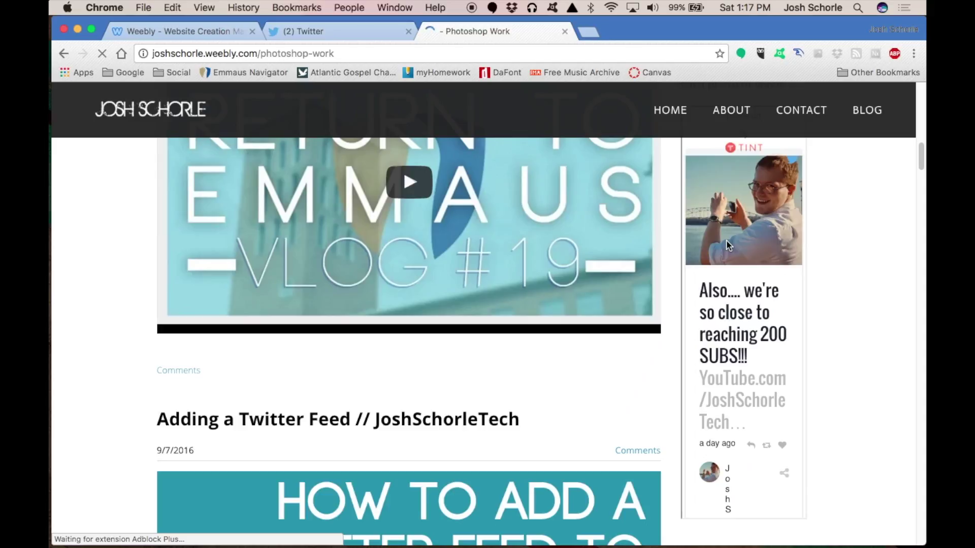
{"action": "scroll", "coordinate": [737, 252], "scroll_direction": "down", "scroll_amount": 8}
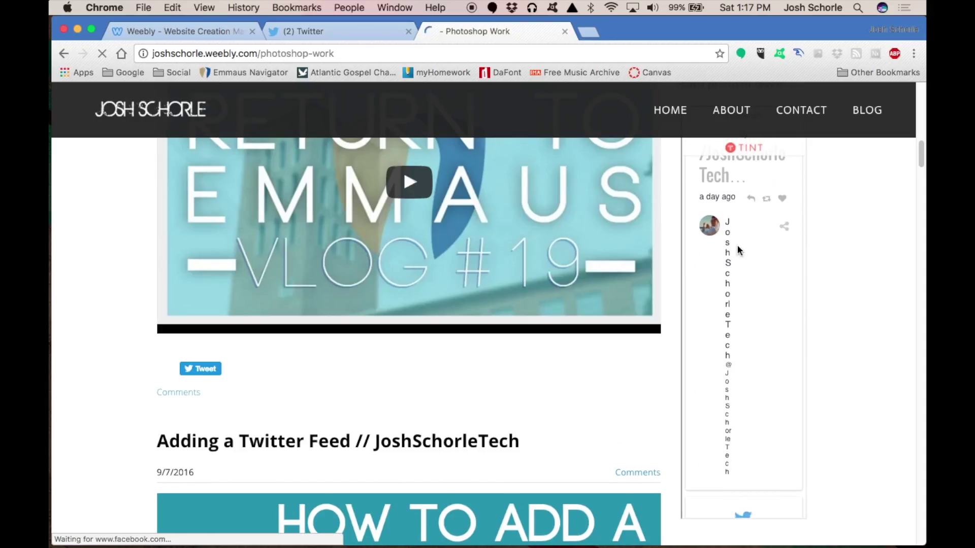
{"action": "scroll", "coordinate": [755, 258], "scroll_direction": "down", "scroll_amount": 10}
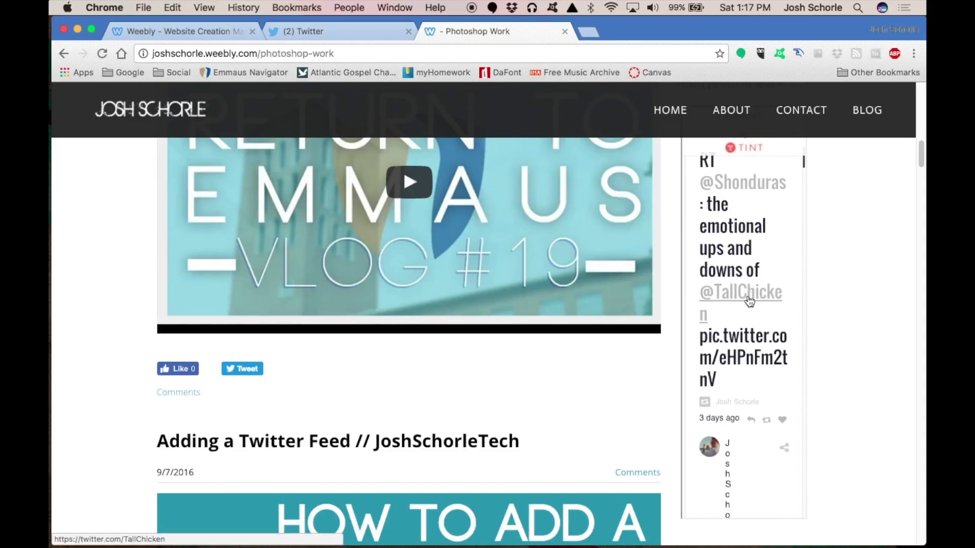
{"action": "scroll", "coordinate": [748, 294], "scroll_direction": "up", "scroll_amount": 10}
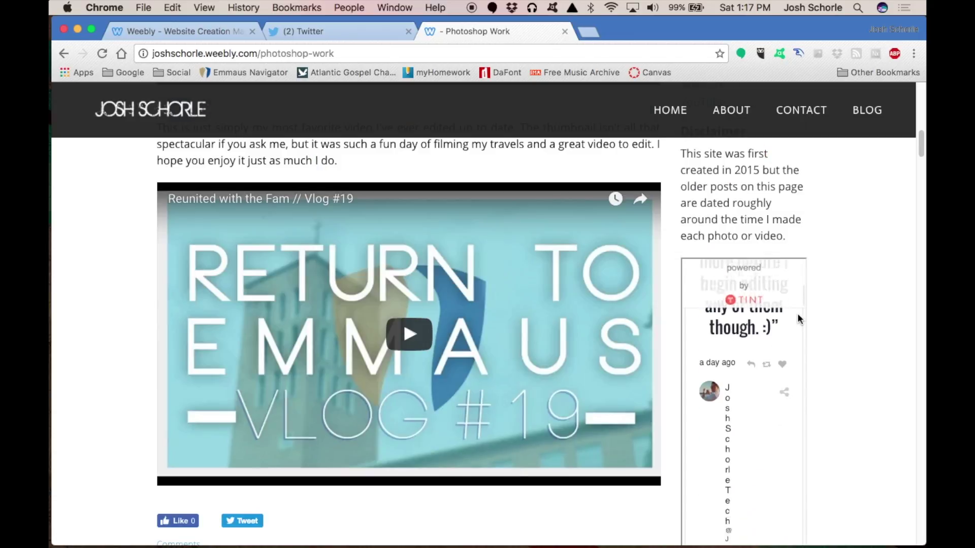
{"action": "scroll", "coordinate": [839, 324], "scroll_direction": "down", "scroll_amount": 5}
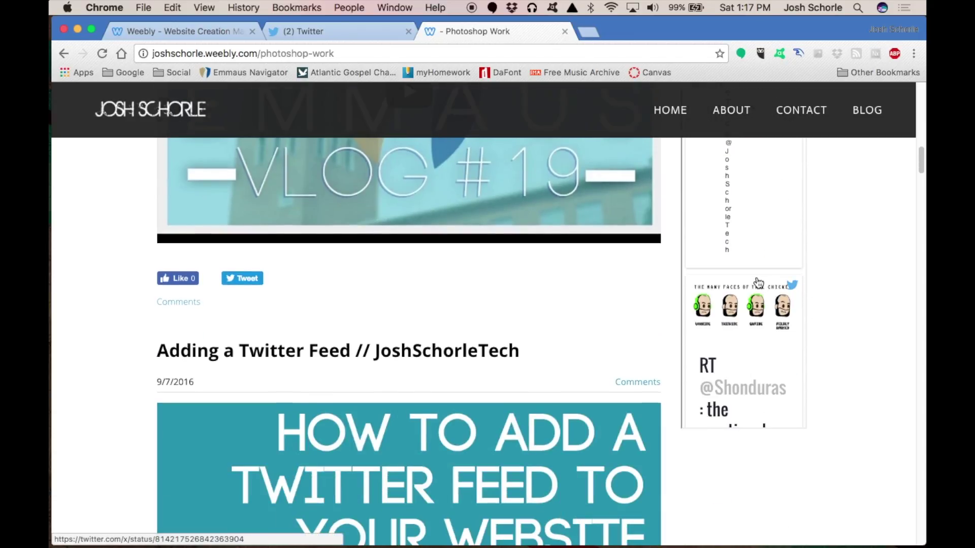
{"action": "scroll", "coordinate": [758, 274], "scroll_direction": "down", "scroll_amount": 4}
{"action": "scroll", "coordinate": [758, 276], "scroll_direction": "down", "scroll_amount": 3}
{"action": "scroll", "coordinate": [758, 277], "scroll_direction": "up", "scroll_amount": 6}
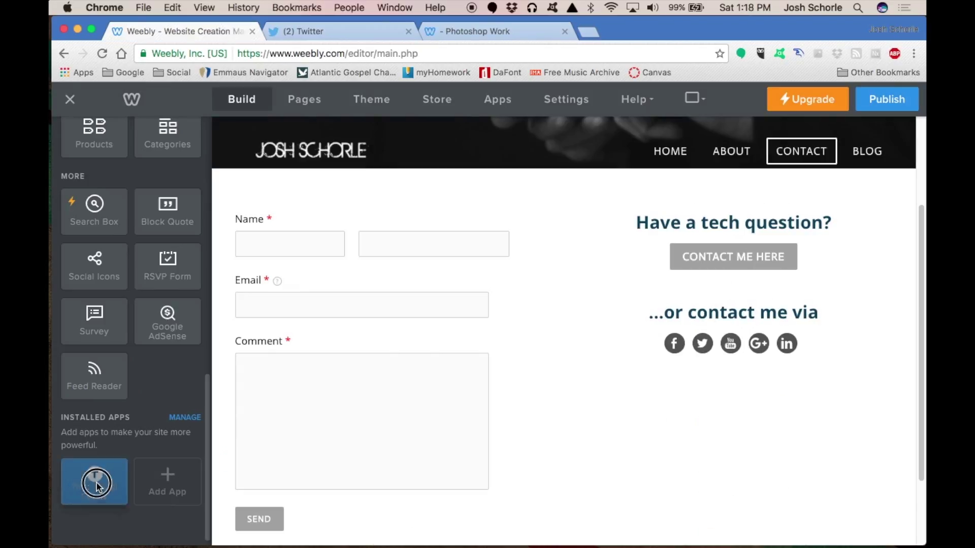
Add a Tint: Social Feeds element to the Contact page and republish the site.
{"action": "left_click_drag", "start_coordinate": [94, 466], "coordinate": [722, 410]}
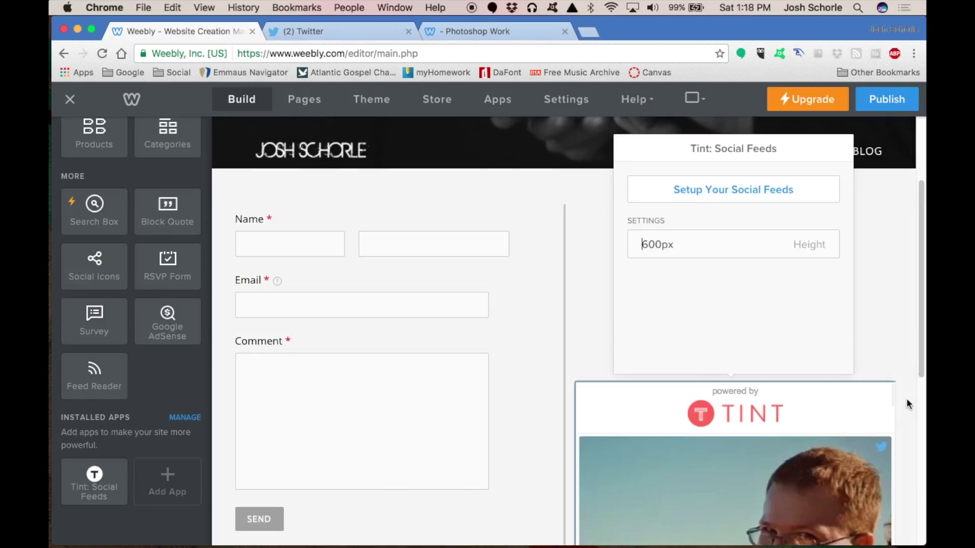
{"action": "scroll", "coordinate": [863, 229], "scroll_direction": "down", "scroll_amount": 6}
{"action": "left_click", "coordinate": [886, 99]}
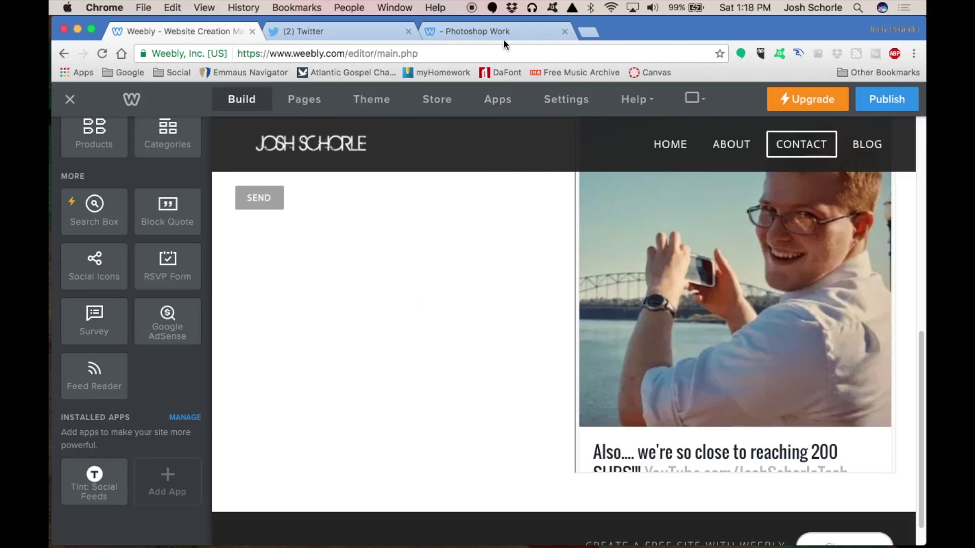
Open the live Contact page and scroll through its TINT feed of recent tweets.
{"action": "left_click", "coordinate": [502, 31]}
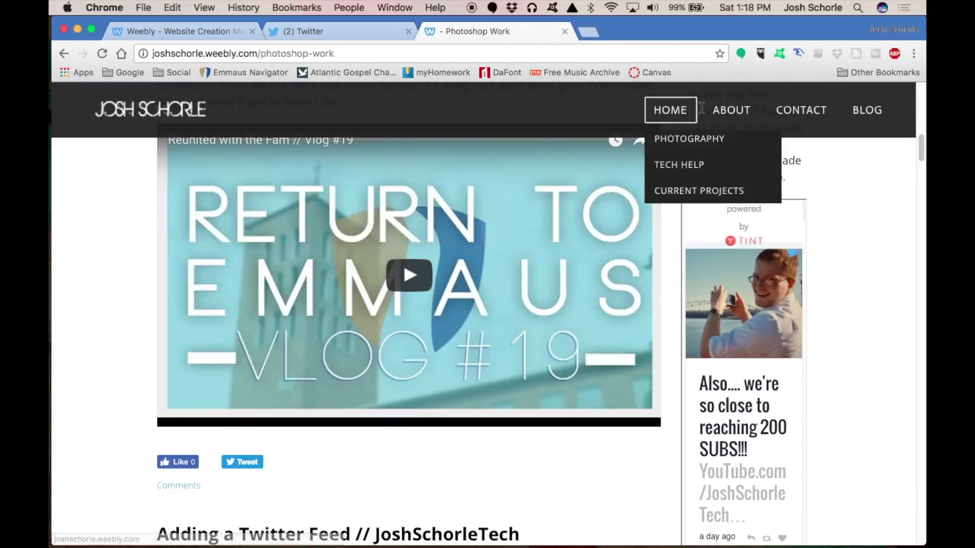
{"action": "left_click", "coordinate": [799, 111]}
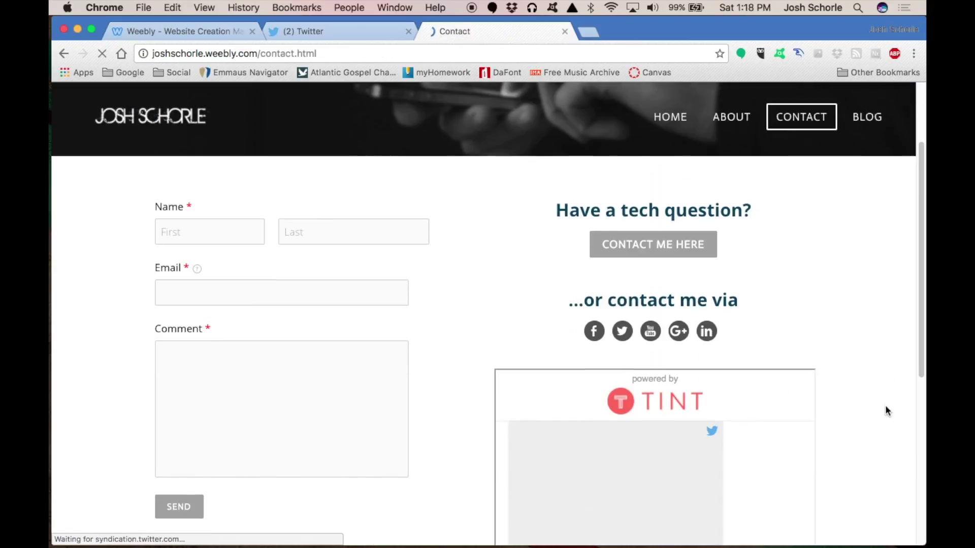
{"action": "scroll", "coordinate": [899, 372], "scroll_direction": "down", "scroll_amount": 5}
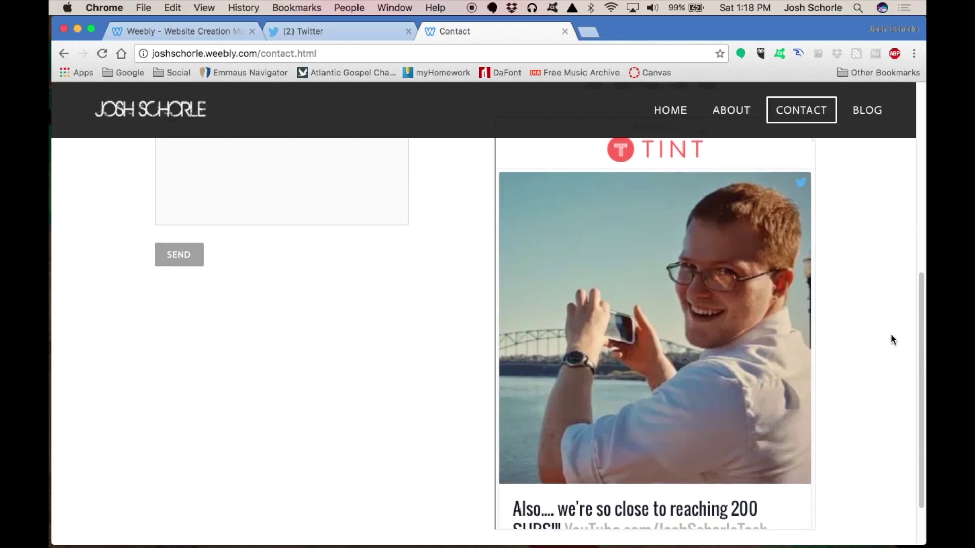
{"action": "scroll", "coordinate": [647, 357], "scroll_direction": "down", "scroll_amount": 7}
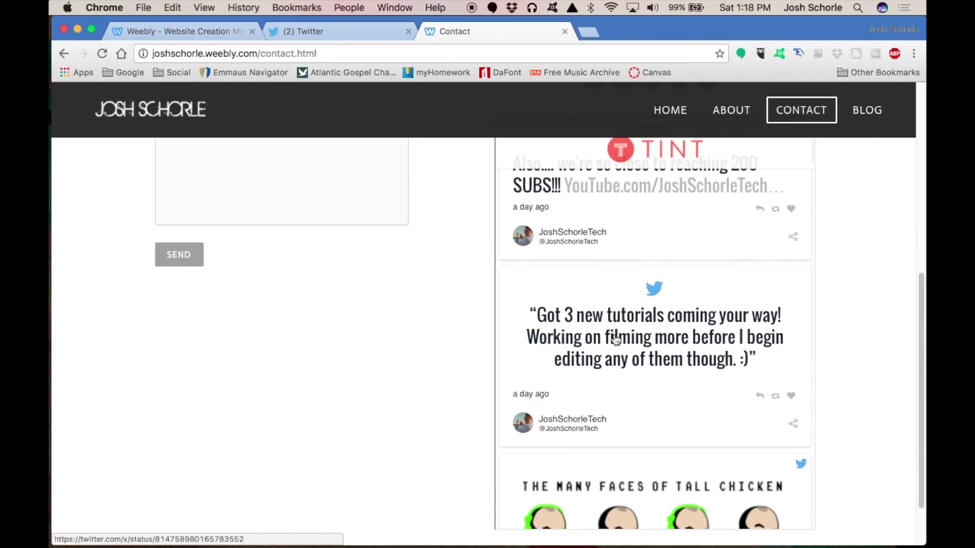
{"action": "scroll", "coordinate": [617, 339], "scroll_direction": "down", "scroll_amount": 8}
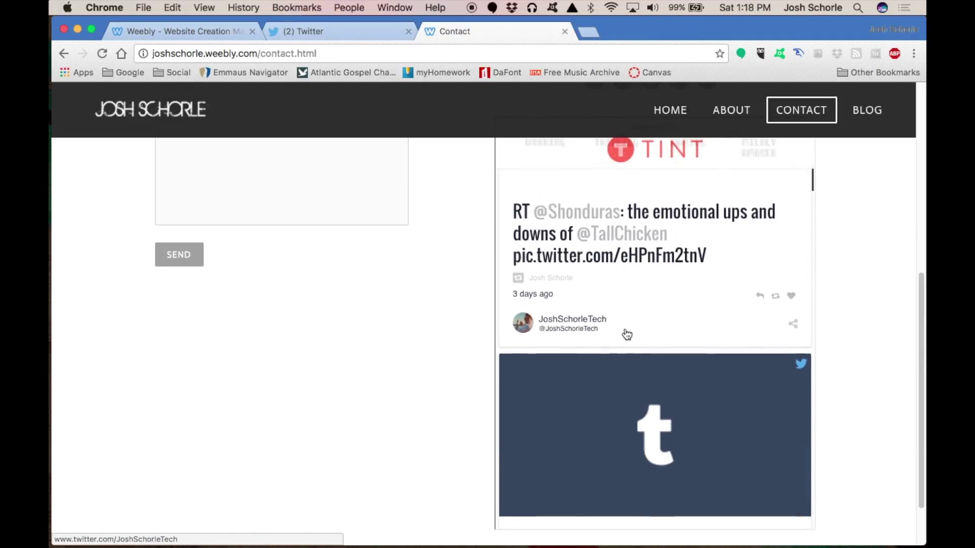
{"action": "scroll", "coordinate": [630, 333], "scroll_direction": "down", "scroll_amount": 3}
{"action": "scroll", "coordinate": [626, 329], "scroll_direction": "down", "scroll_amount": 10}
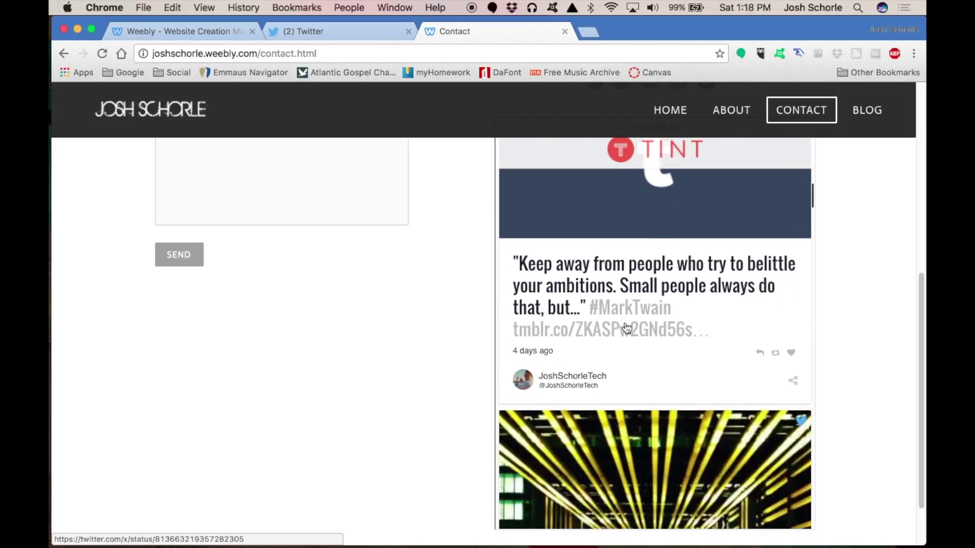
{"action": "scroll", "coordinate": [625, 332], "scroll_direction": "down", "scroll_amount": 9}
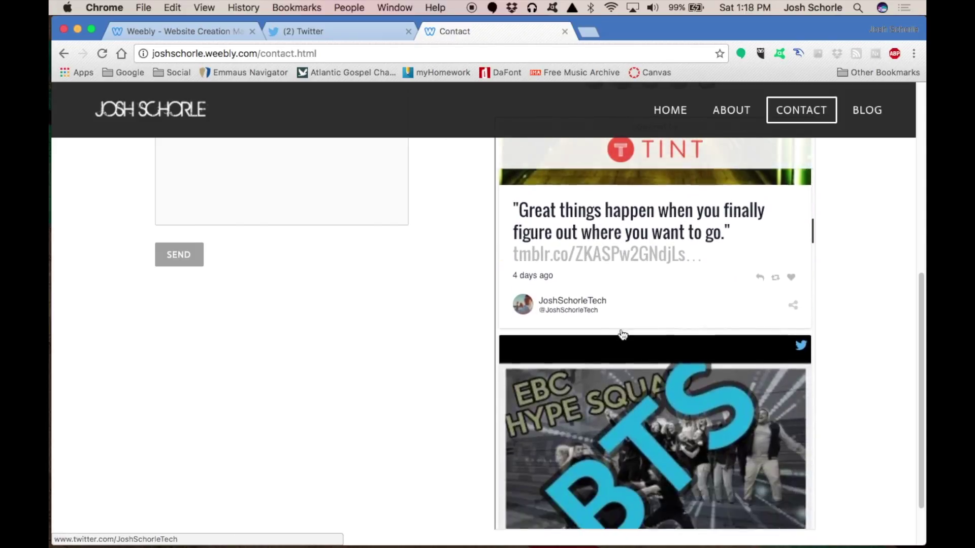